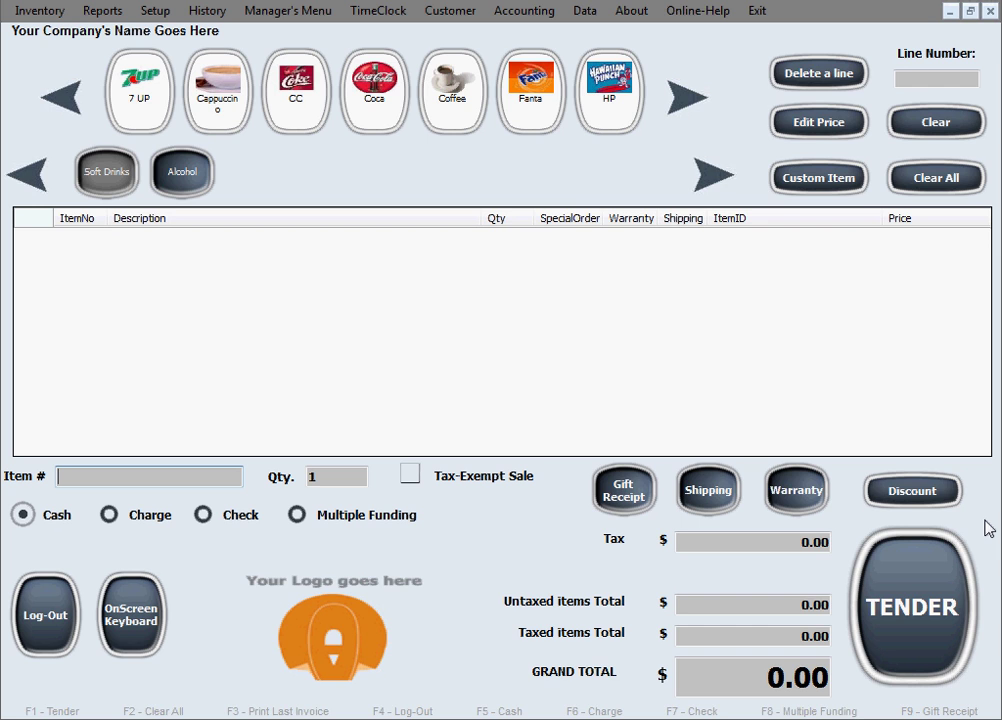
Open coupon printing and select the vertical spacing value between coupons
{"action": "left_click", "coordinate": [64, 14]}
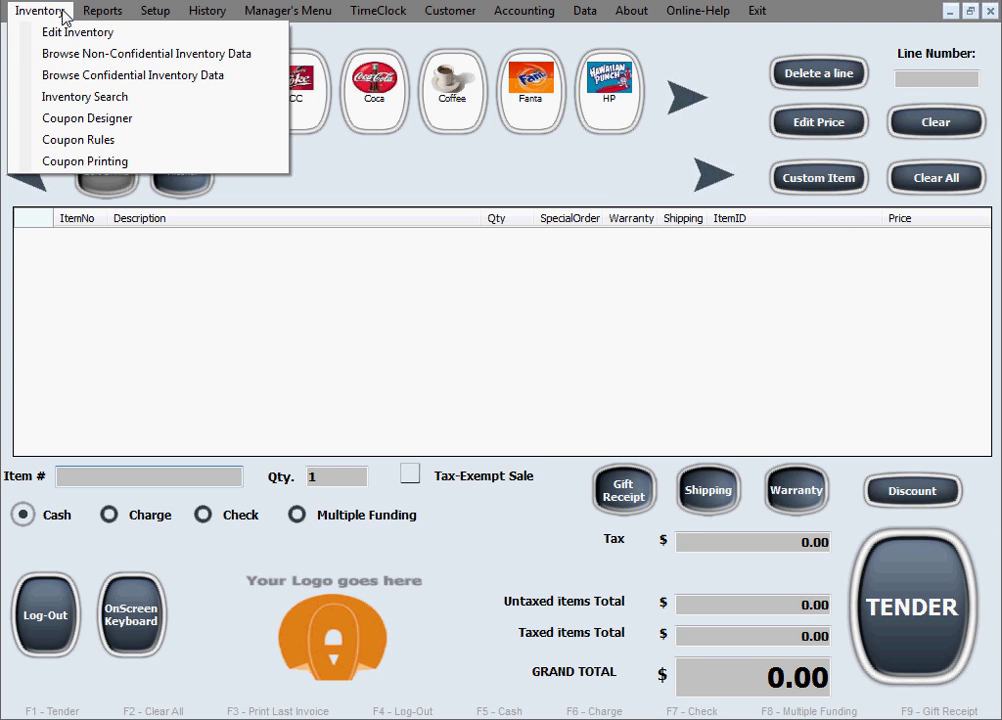
{"action": "left_click", "coordinate": [200, 162]}
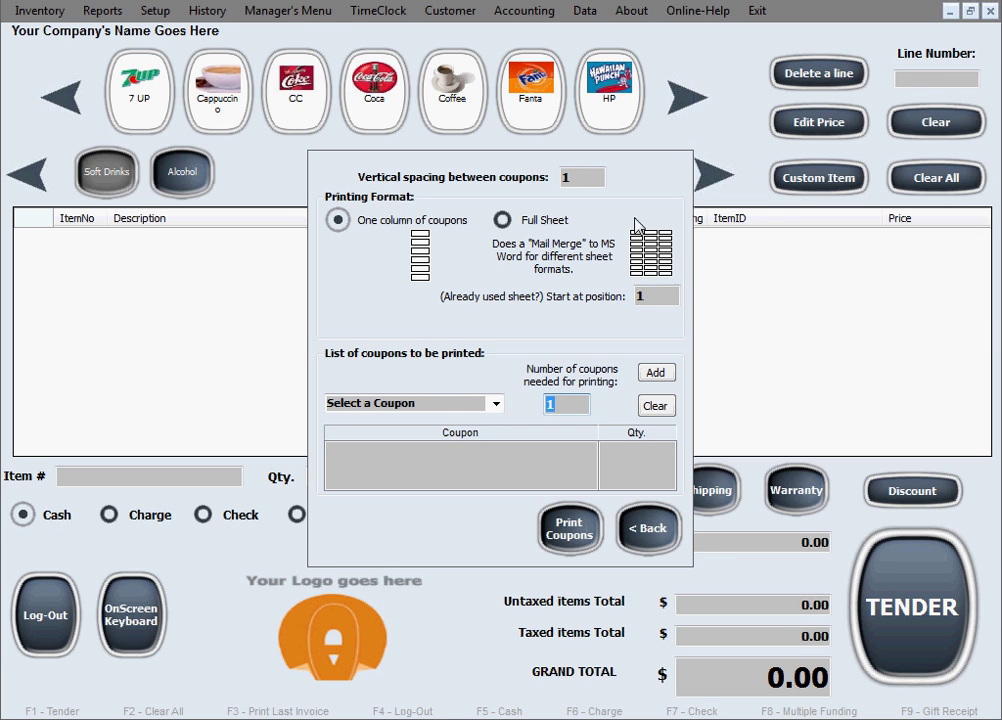
{"action": "left_click", "coordinate": [572, 179]}
{"action": "left_click_drag", "start_coordinate": [582, 177], "coordinate": [435, 183]}
Compare the one-column and full-sheet printing formats, ending with Full Sheet selected
{"action": "left_click", "coordinate": [465, 226]}
{"action": "left_click", "coordinate": [337, 220]}
{"action": "left_click", "coordinate": [500, 219]}
{"action": "left_click", "coordinate": [338, 220]}
{"action": "left_click", "coordinate": [502, 219]}
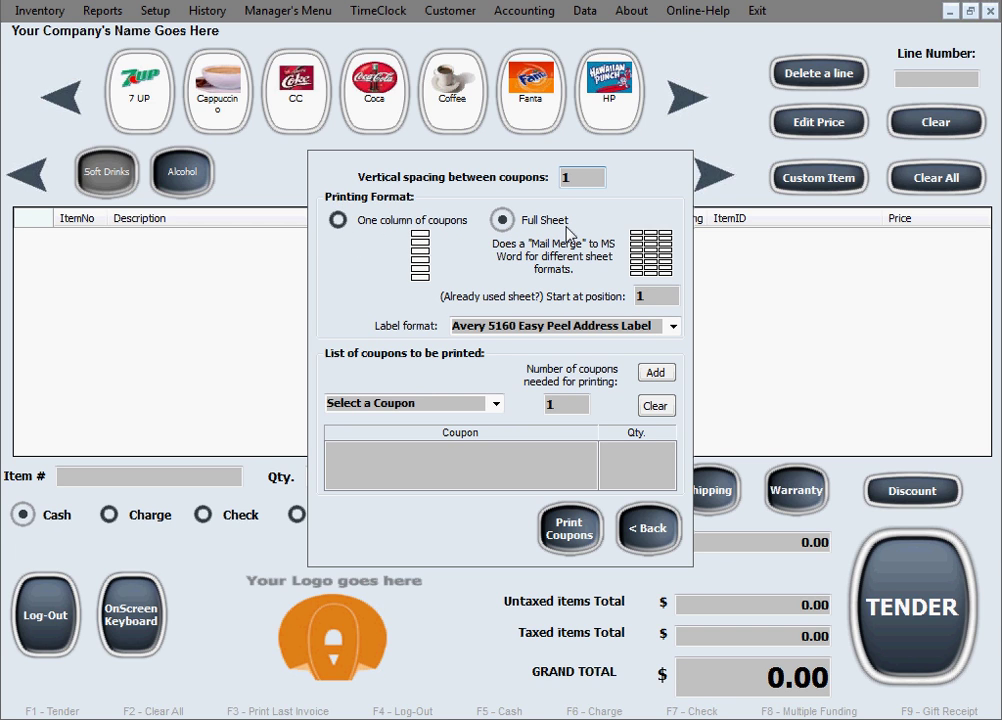
{"action": "left_click", "coordinate": [339, 221]}
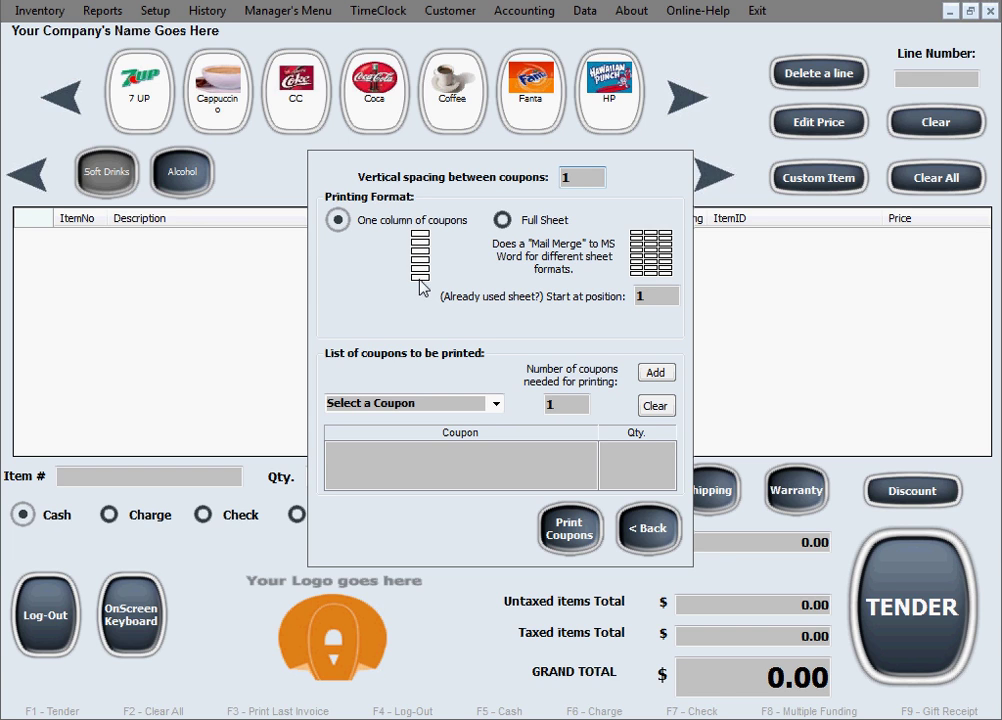
{"action": "left_click", "coordinate": [504, 221]}
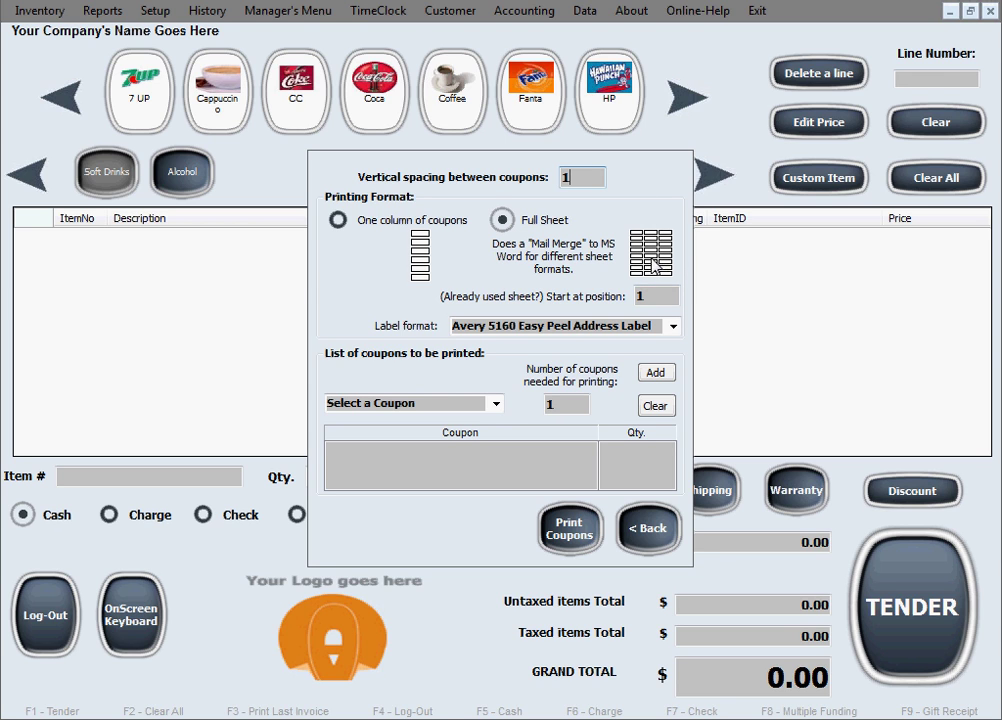
{"action": "double_click", "coordinate": [584, 177]}
{"action": "left_click", "coordinate": [342, 224]}
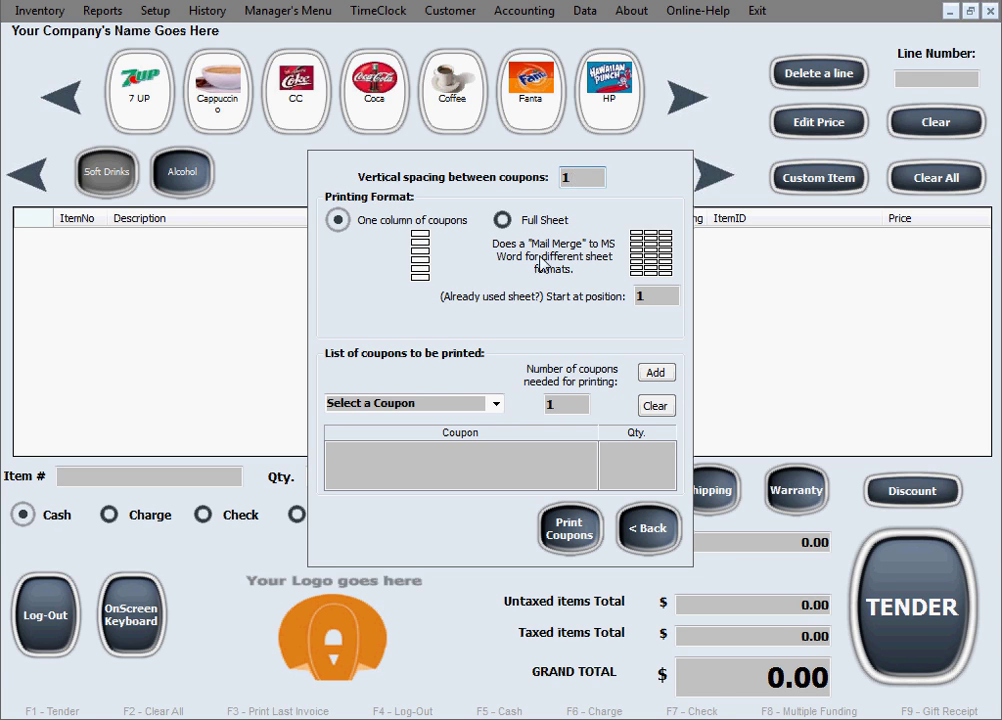
{"action": "left_click", "coordinate": [502, 220]}
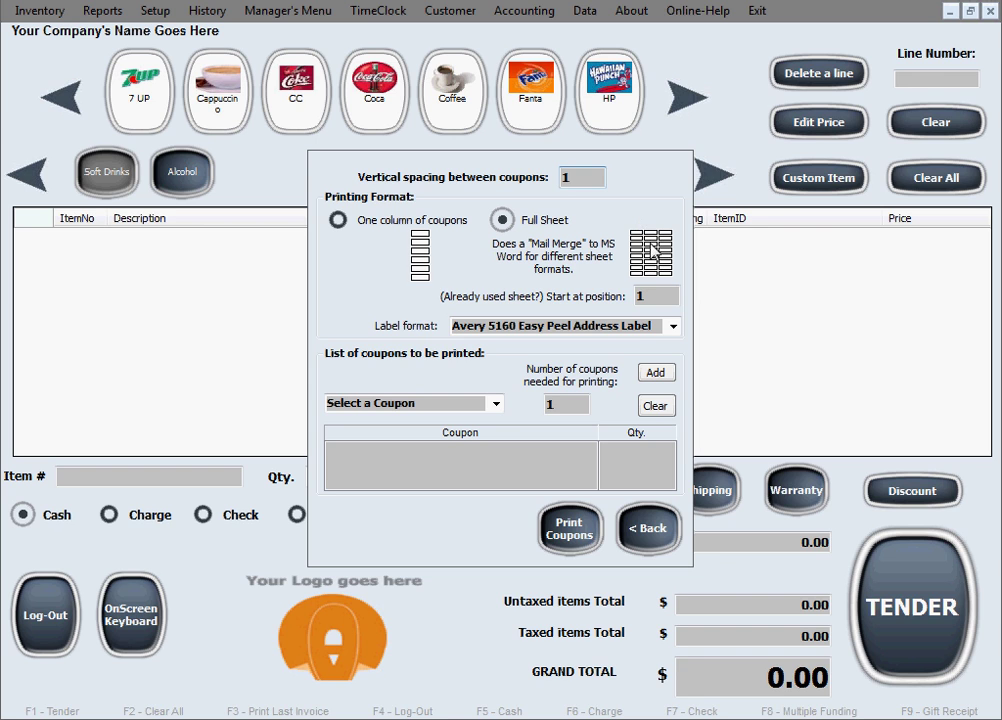
Browse the supported label formats for full-sheet printing, from the Post-it and 3M entries through the Avery ones
{"action": "left_click", "coordinate": [673, 327]}
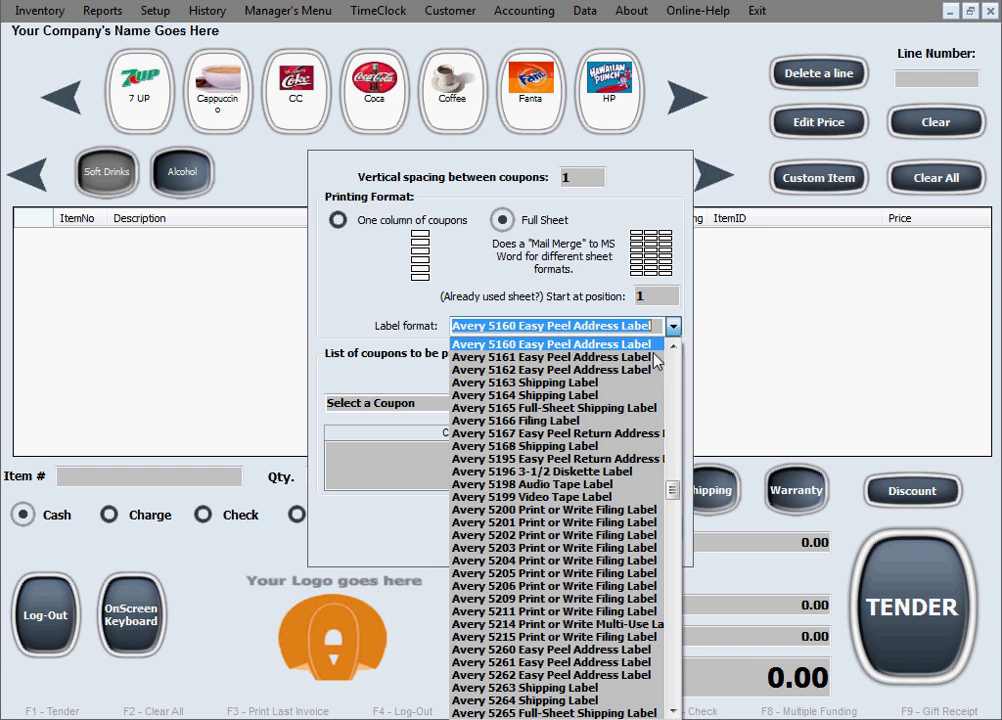
{"action": "scroll", "coordinate": [640, 447], "scroll_direction": "up", "scroll_amount": 10}
{"action": "scroll", "coordinate": [640, 445], "scroll_direction": "up", "scroll_amount": 15}
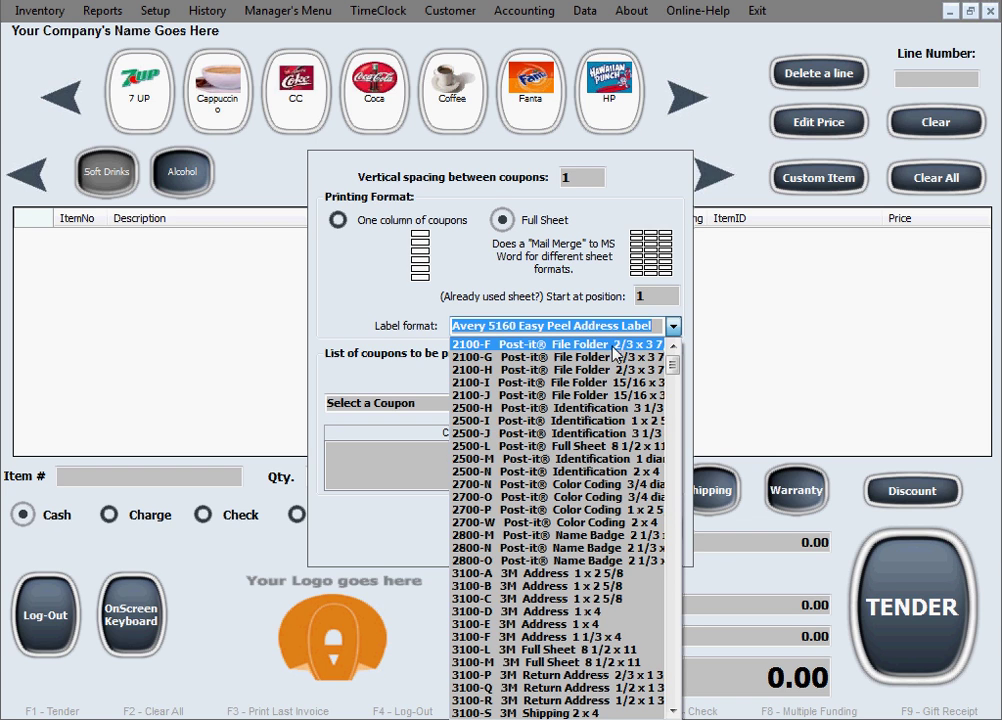
{"action": "scroll", "coordinate": [610, 645], "scroll_direction": "down", "scroll_amount": 6}
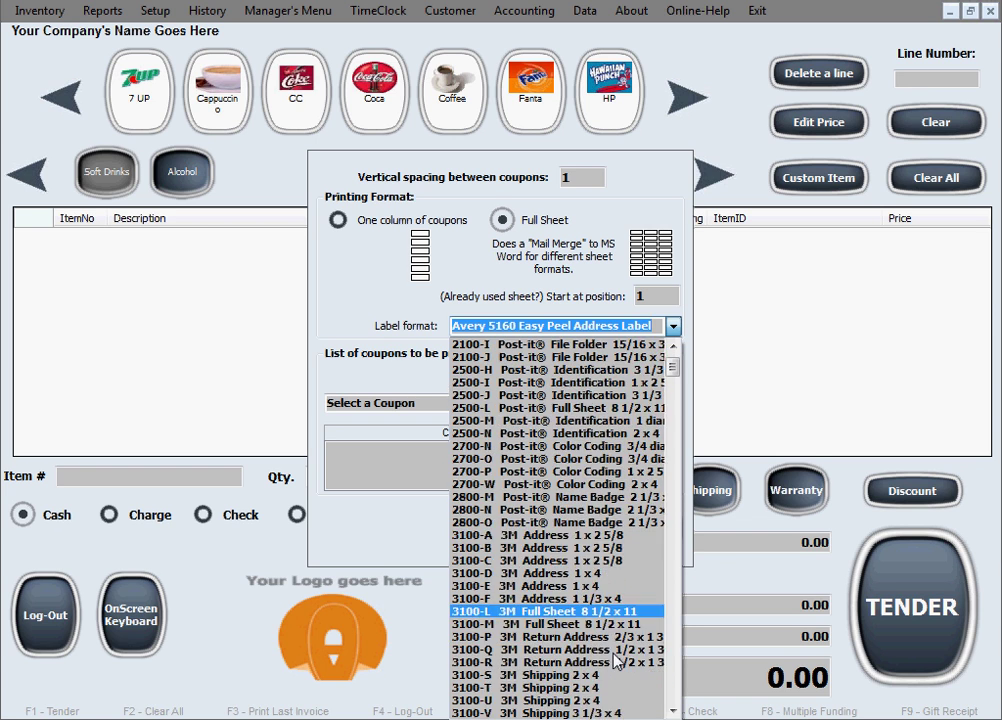
{"action": "scroll", "coordinate": [608, 600], "scroll_direction": "down", "scroll_amount": 1}
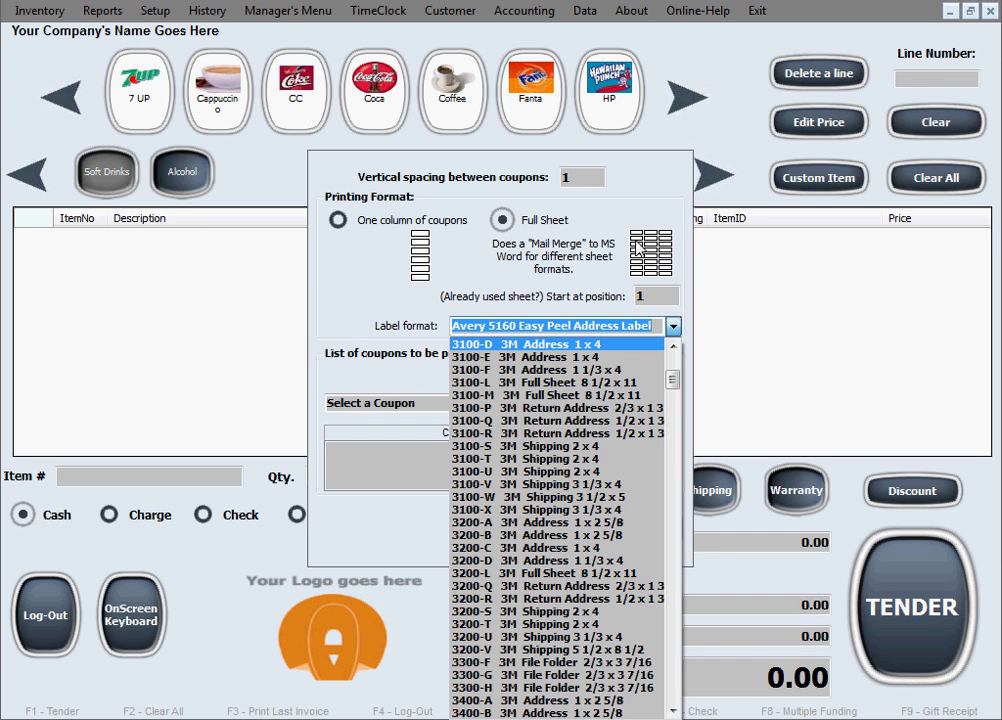
{"action": "scroll", "coordinate": [591, 455], "scroll_direction": "down", "scroll_amount": 6}
{"action": "scroll", "coordinate": [591, 460], "scroll_direction": "down", "scroll_amount": 6}
{"action": "scroll", "coordinate": [560, 458], "scroll_direction": "up", "scroll_amount": 15}
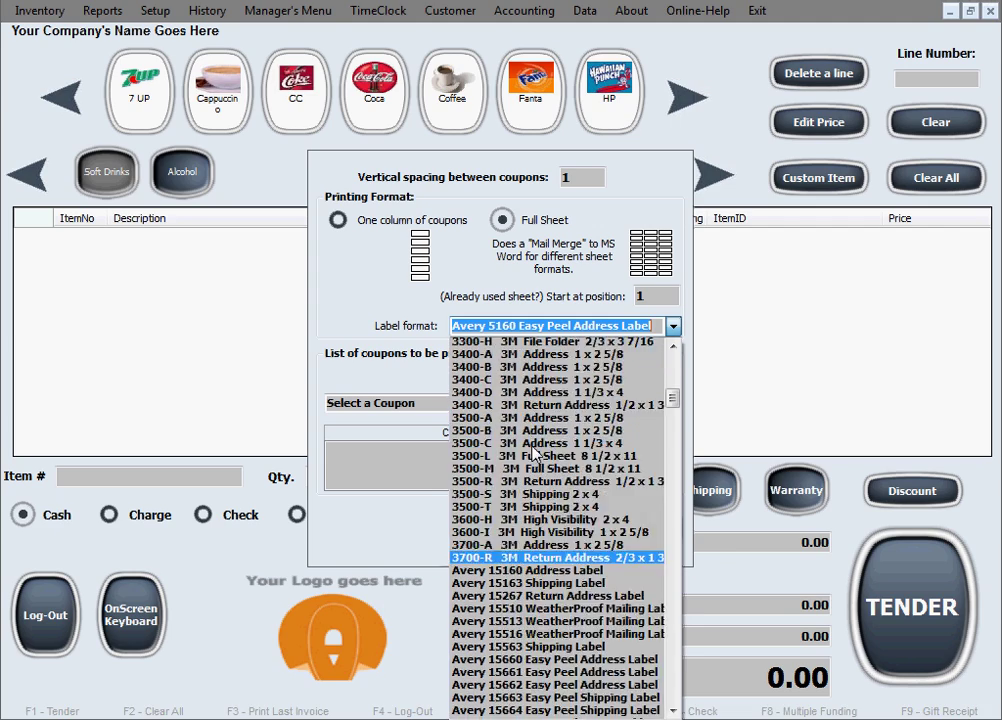
{"action": "scroll", "coordinate": [533, 453], "scroll_direction": "down", "scroll_amount": 20}
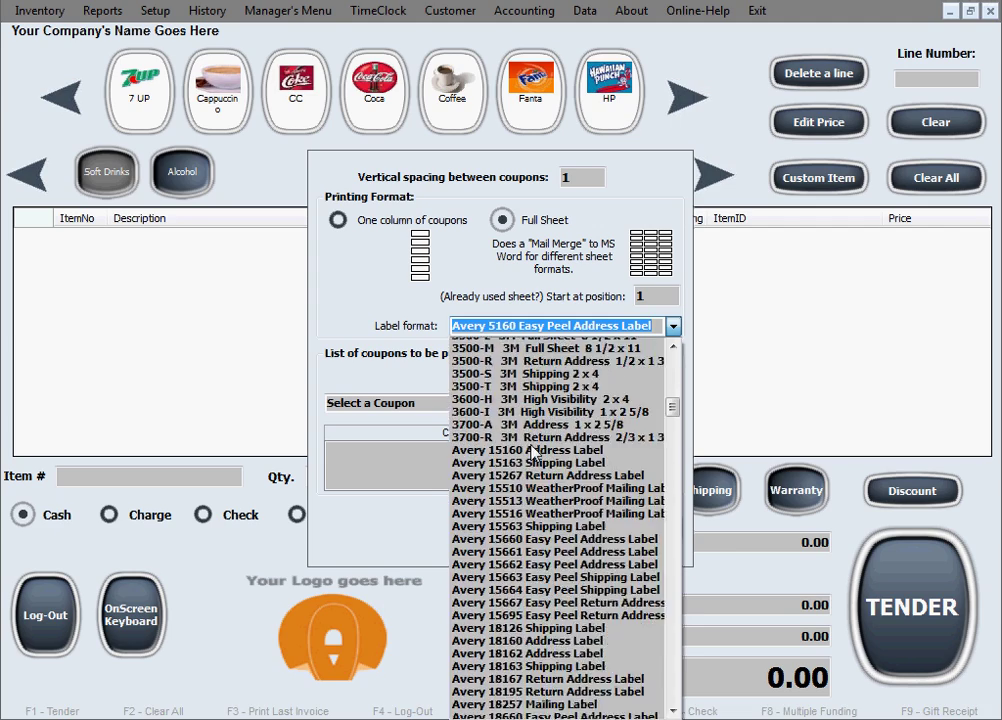
{"action": "scroll", "coordinate": [533, 453], "scroll_direction": "up", "scroll_amount": 7}
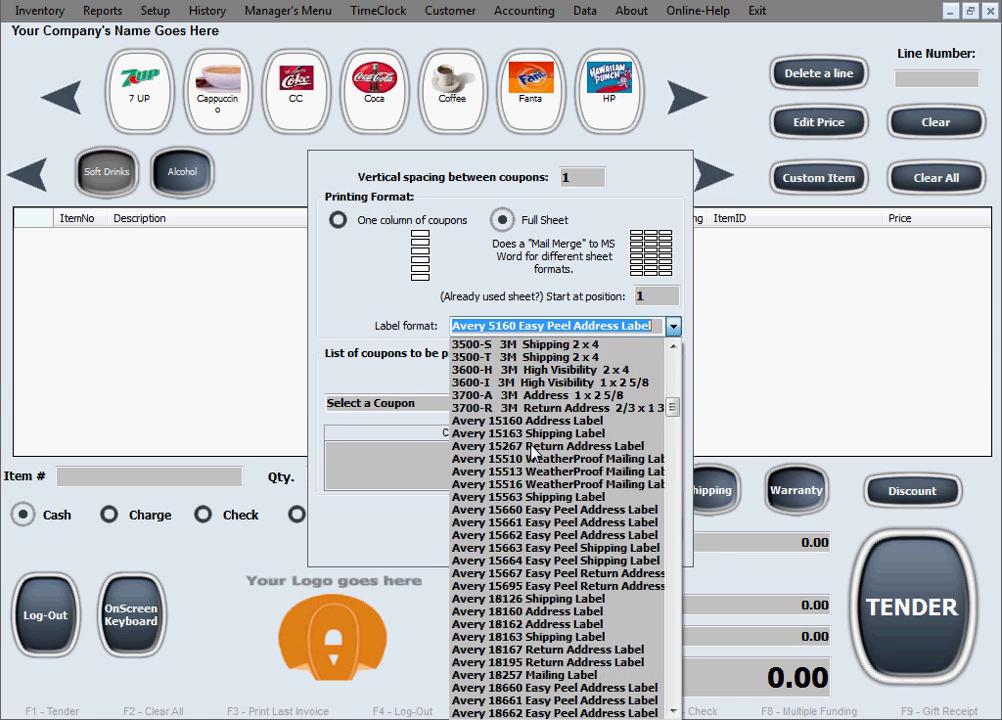
{"action": "scroll", "coordinate": [533, 453], "scroll_direction": "down", "scroll_amount": 2}
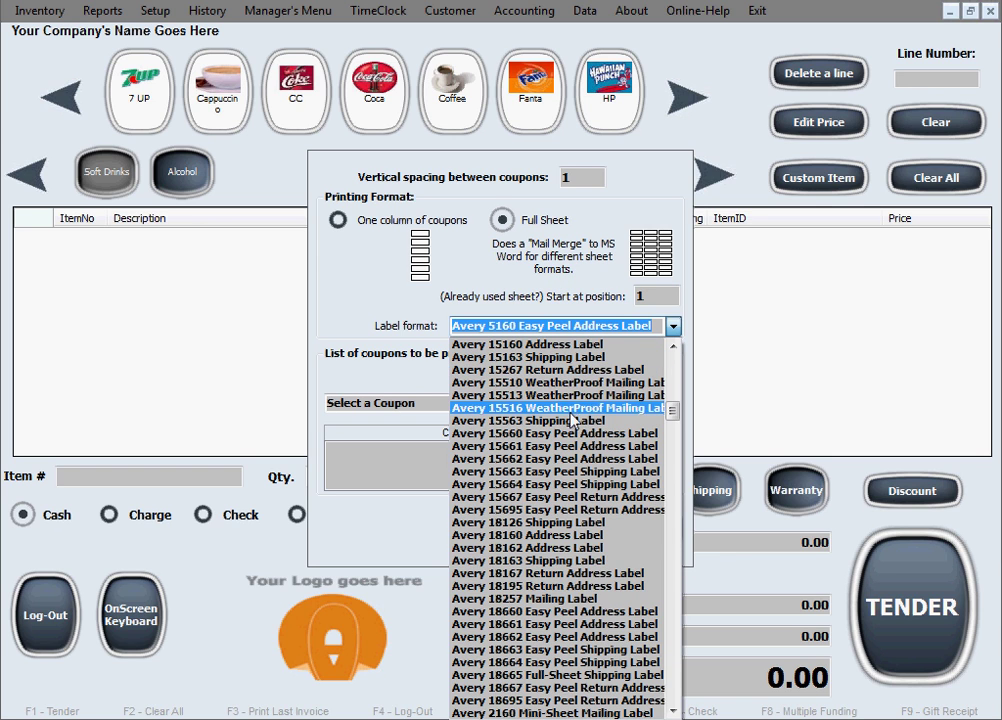
{"action": "scroll", "coordinate": [566, 500], "scroll_direction": "down", "scroll_amount": 15}
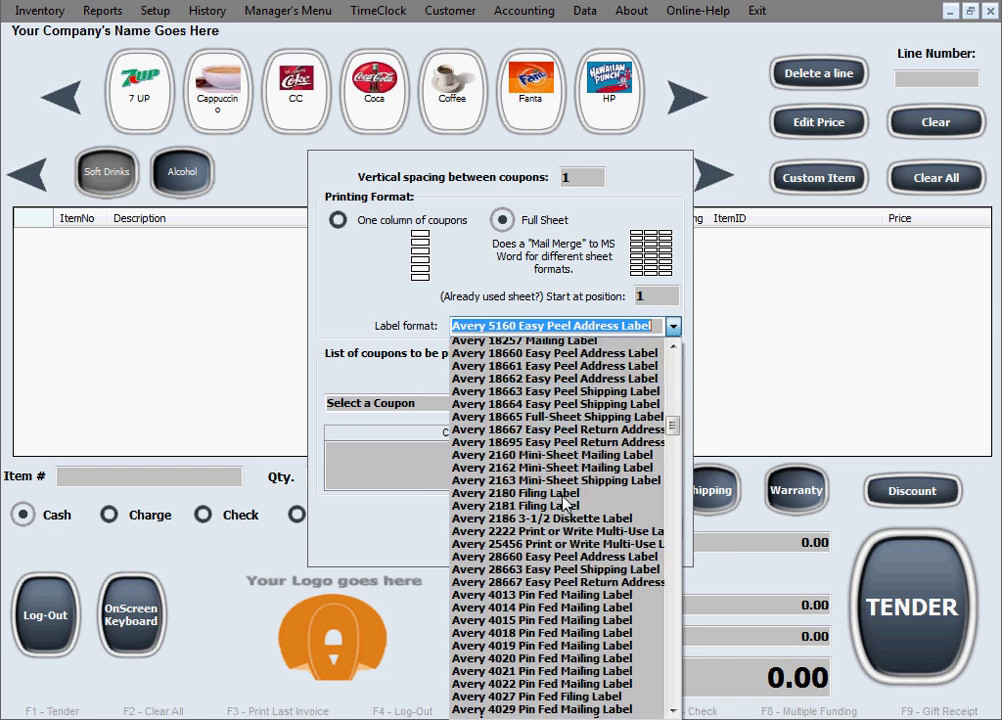
{"action": "scroll", "coordinate": [566, 500], "scroll_direction": "down", "scroll_amount": 8}
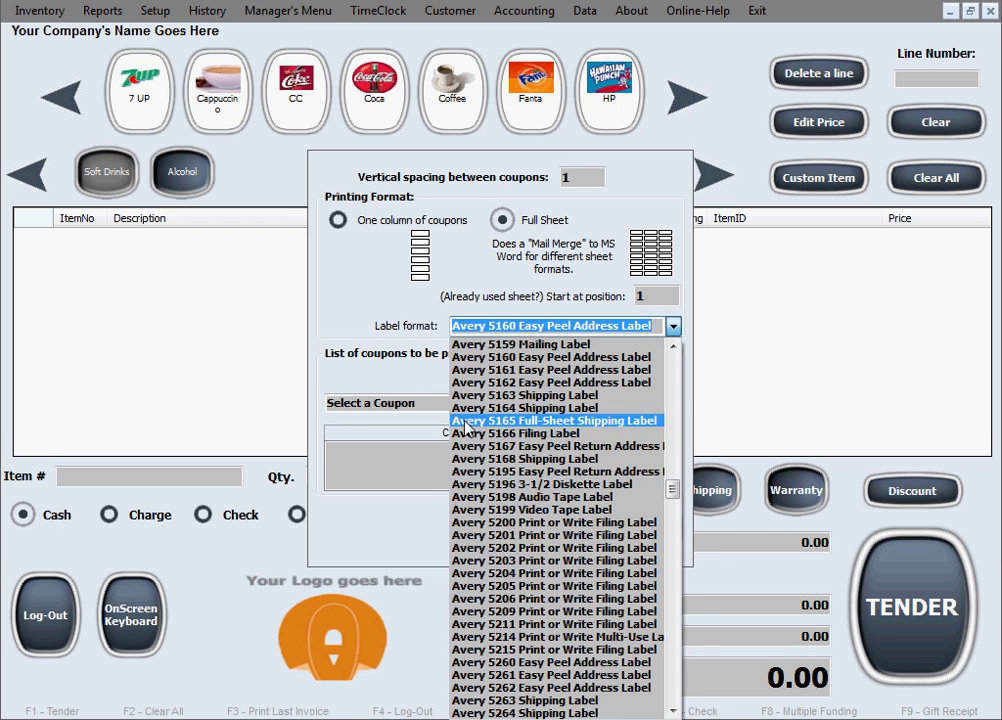
{"action": "left_click", "coordinate": [445, 330]}
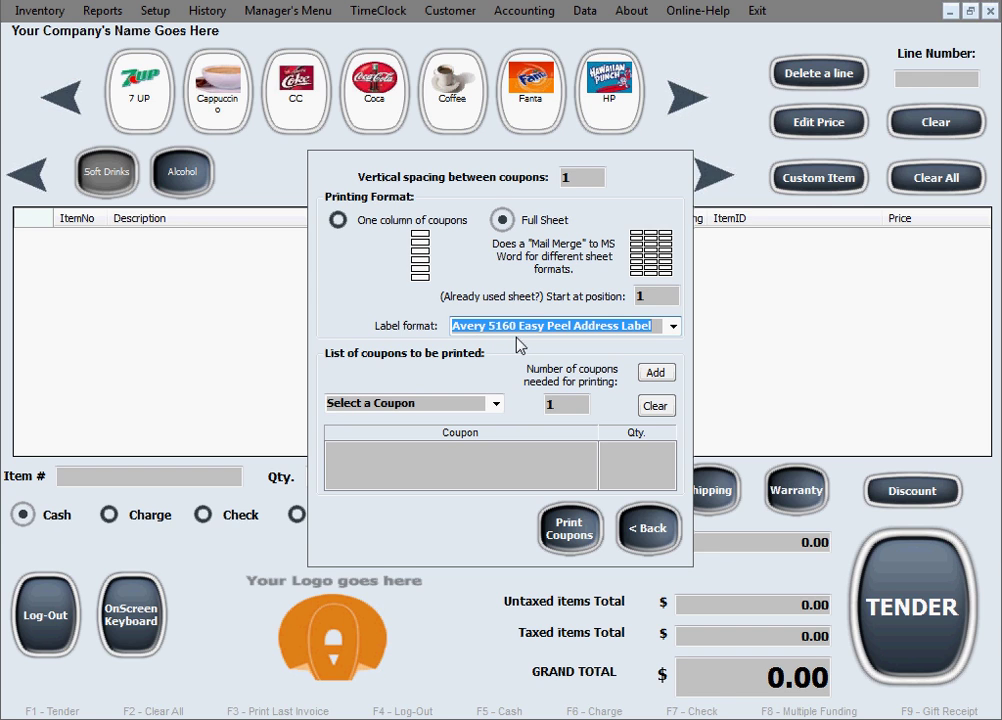
{"action": "left_click", "coordinate": [673, 329]}
{"action": "left_click", "coordinate": [673, 330]}
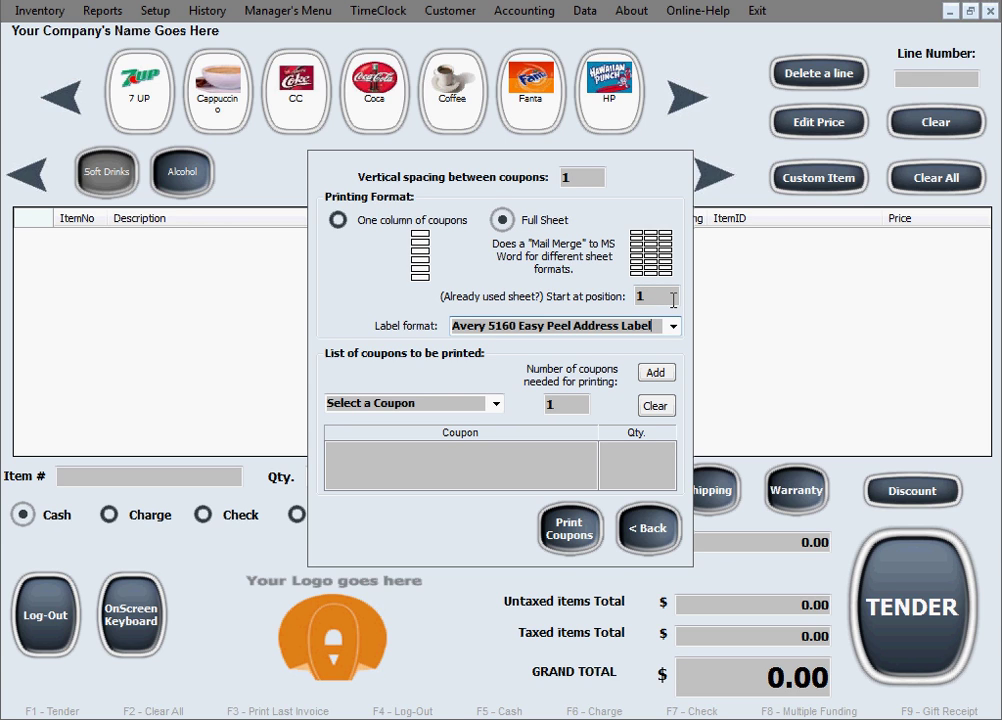
Set the start position on the already used label sheet to 3
{"action": "double_click", "coordinate": [655, 296]}
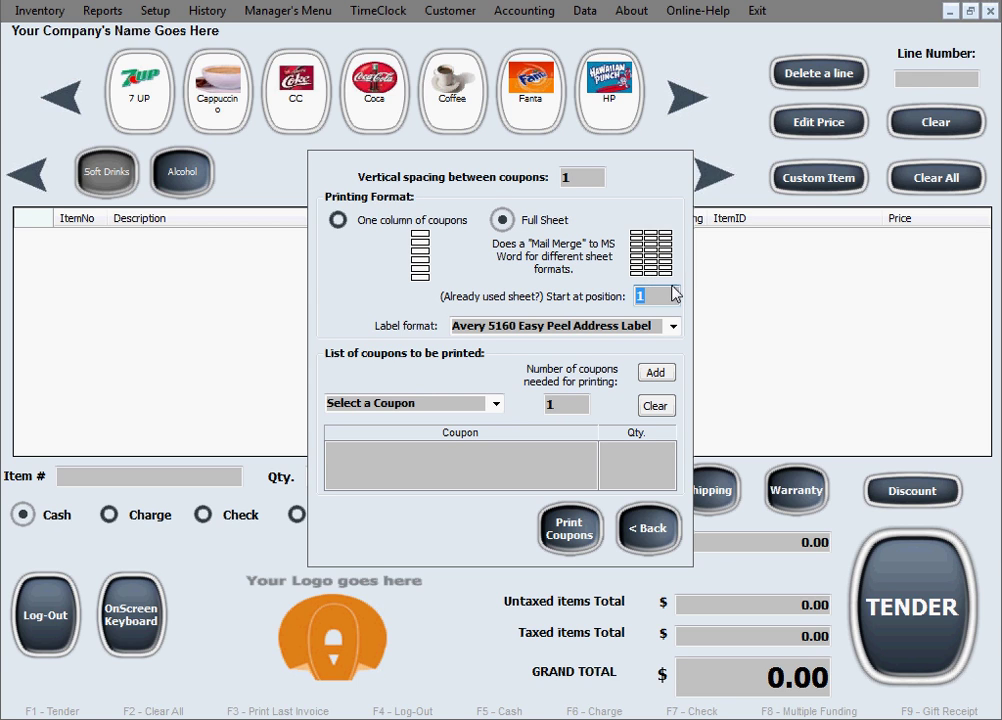
{"action": "type", "text": "3"}
Add New Coupon 1 with a quantity of 10 to the list of coupons for printing
{"action": "left_click", "coordinate": [495, 405]}
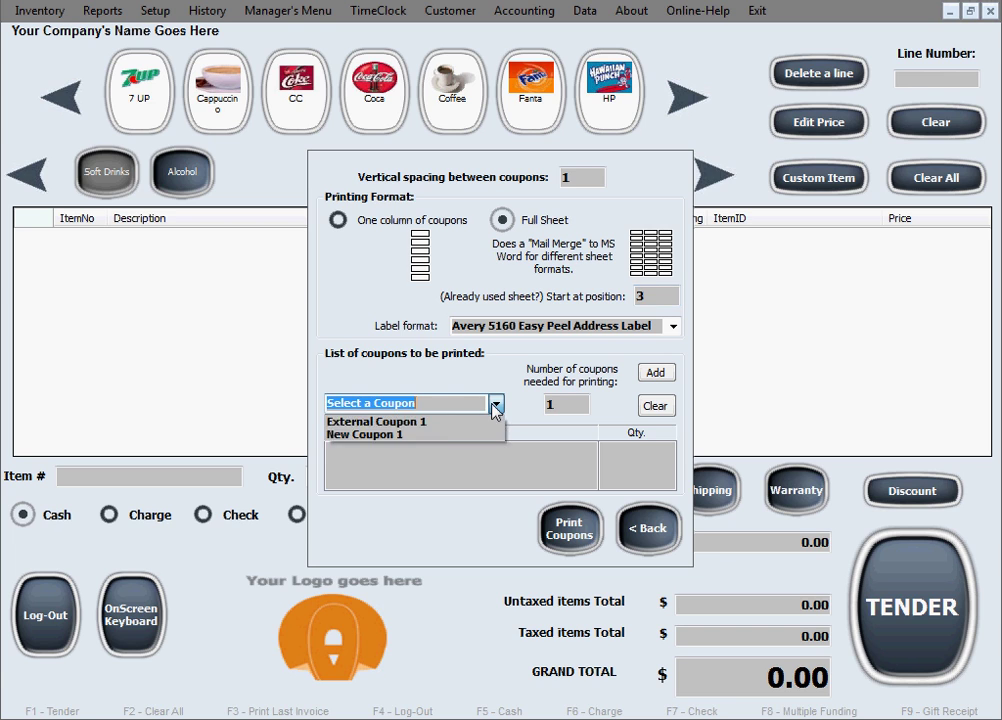
{"action": "left_click", "coordinate": [443, 436]}
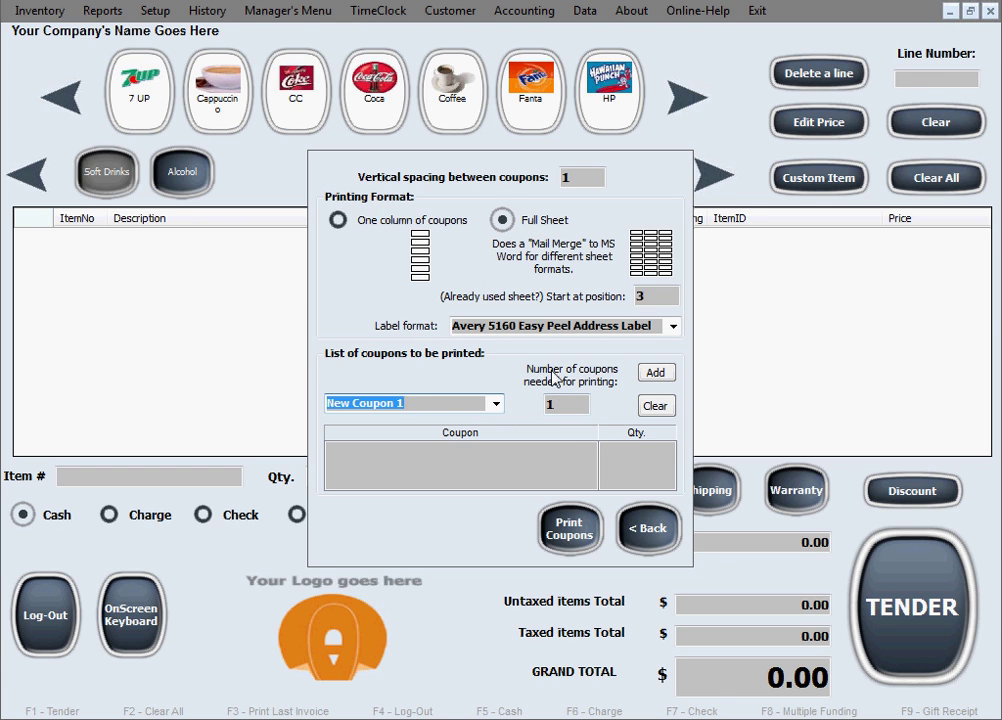
{"action": "left_click", "coordinate": [573, 404]}
{"action": "type", "text": "0"}
{"action": "double_click", "coordinate": [584, 401]}
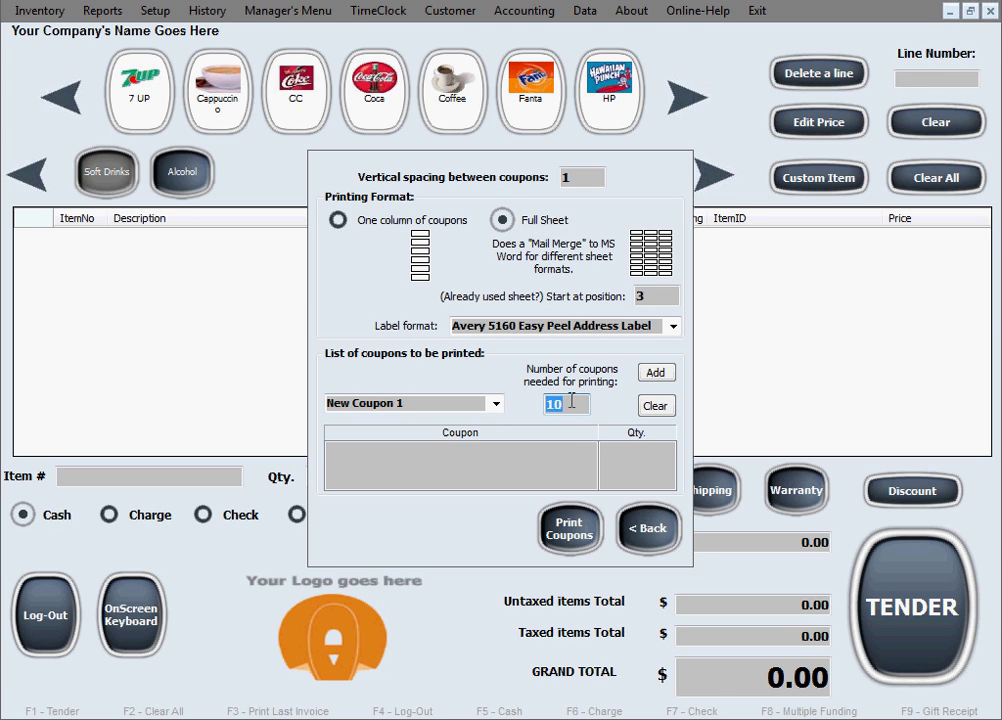
{"action": "left_click", "coordinate": [655, 403]}
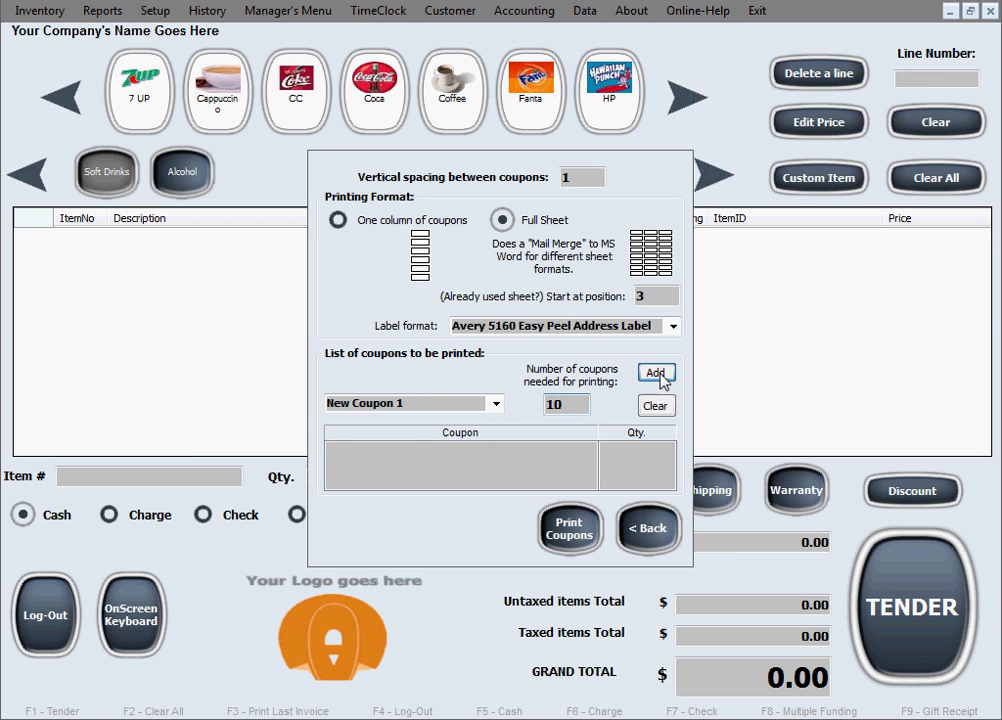
{"action": "left_click", "coordinate": [660, 376]}
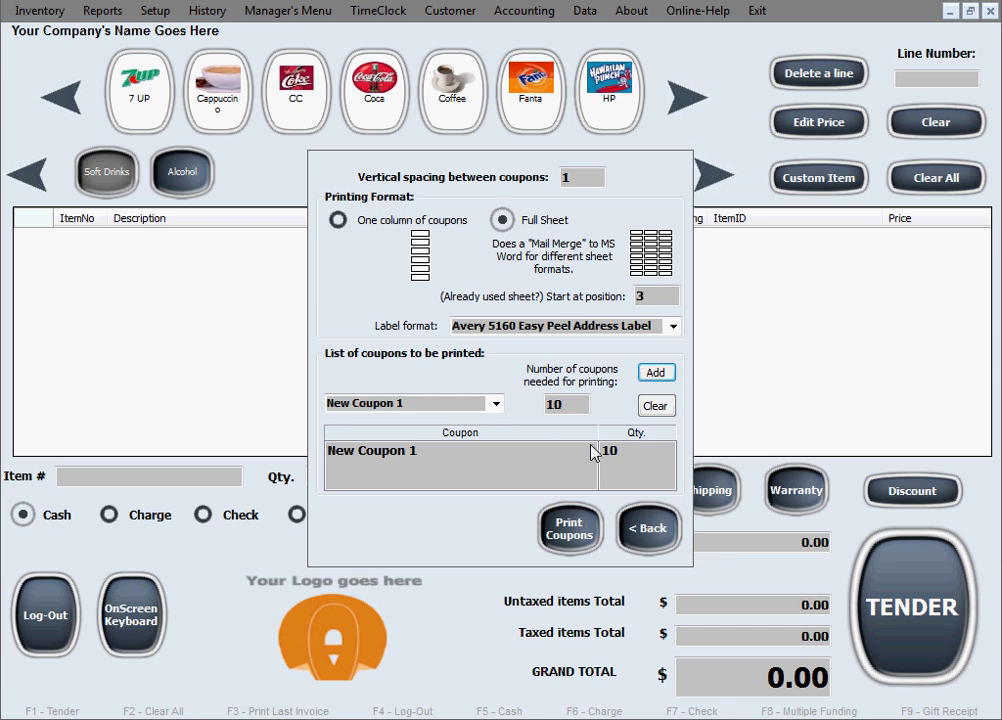
Check which coupons are available for printing and open the number of coupons for editing
{"action": "left_click", "coordinate": [495, 404]}
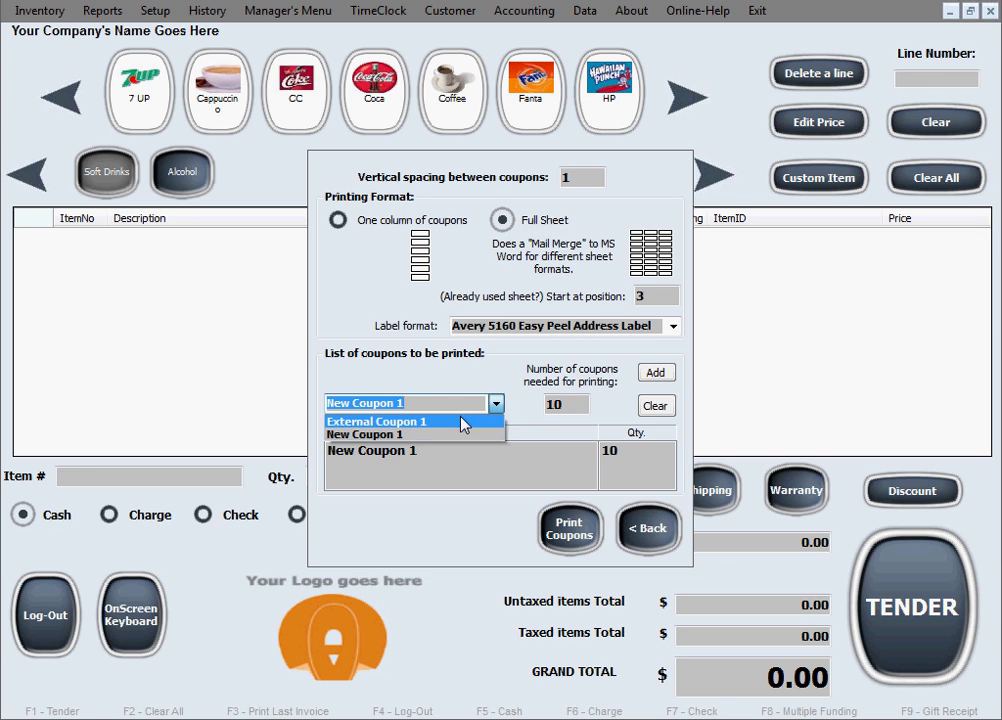
{"action": "left_click", "coordinate": [495, 403]}
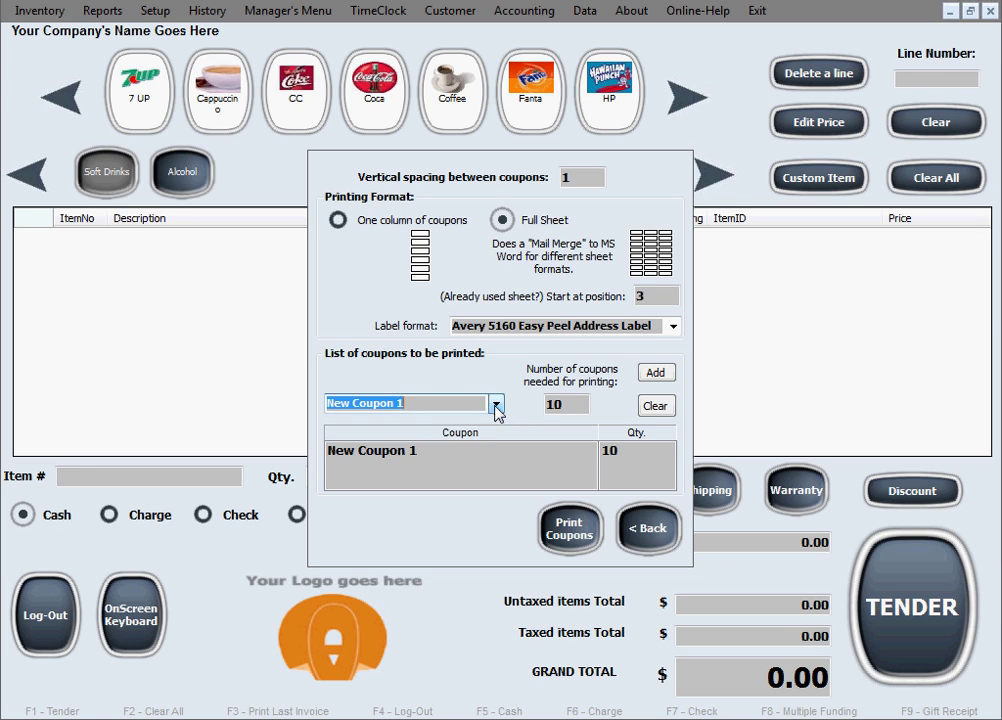
{"action": "left_click", "coordinate": [556, 404]}
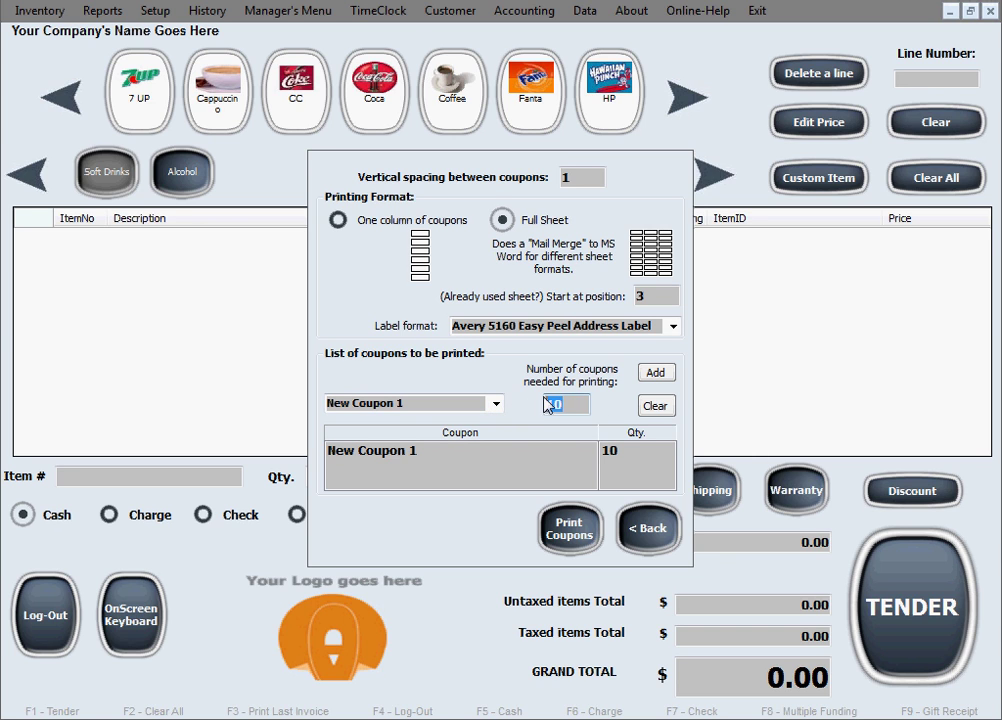